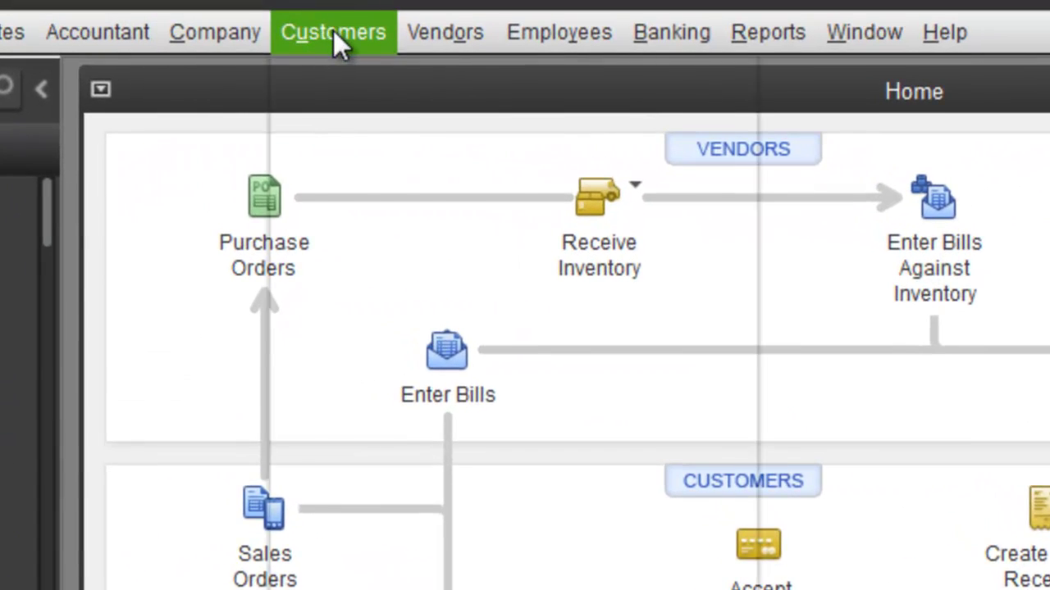
Open the Customer Center and select the customer Warehouse Direct
click(333, 31)
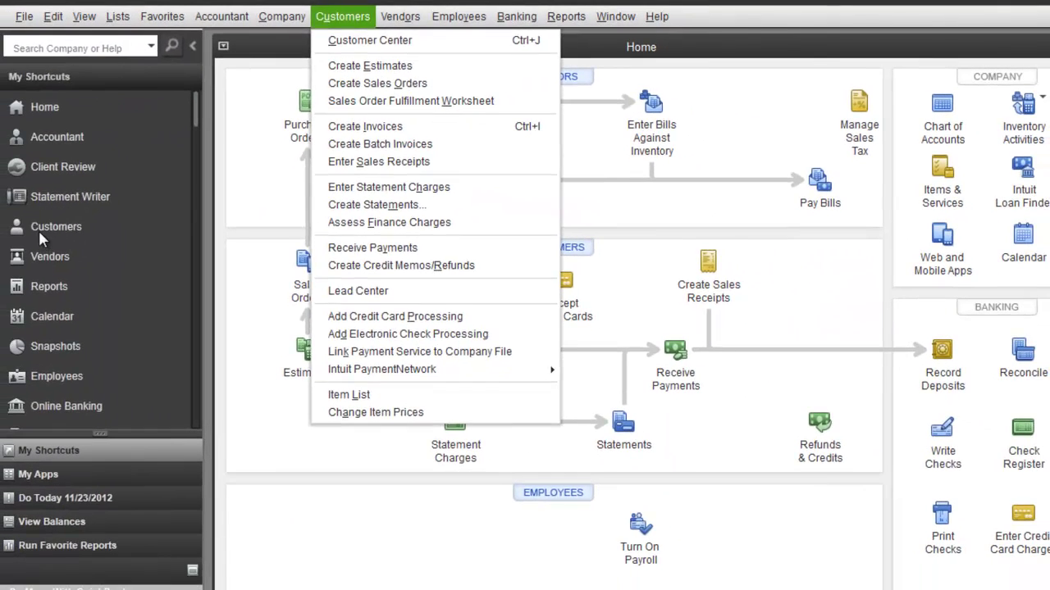
click(47, 236)
click(47, 235)
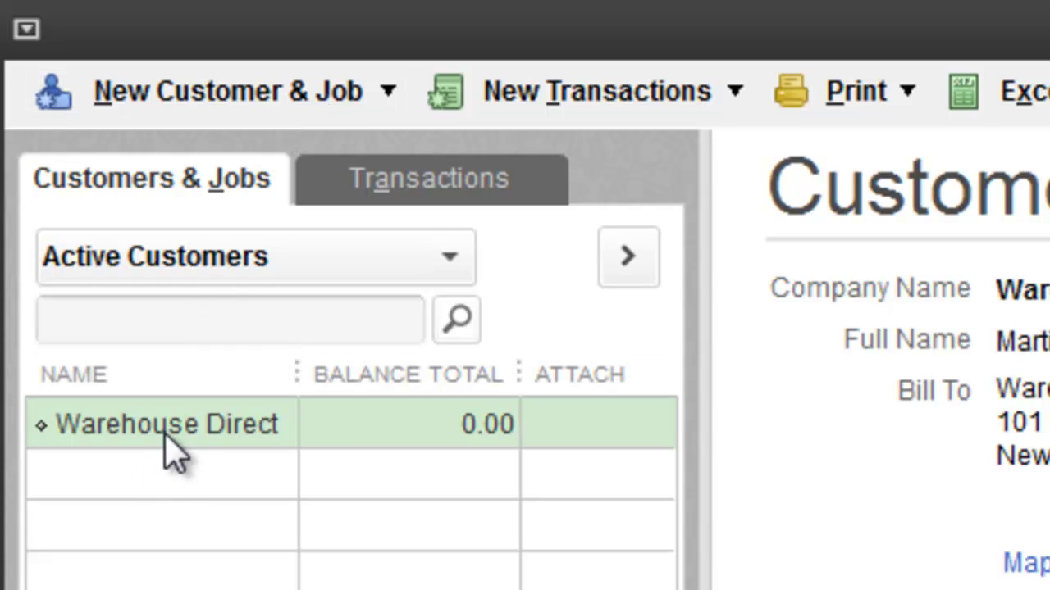
click(169, 472)
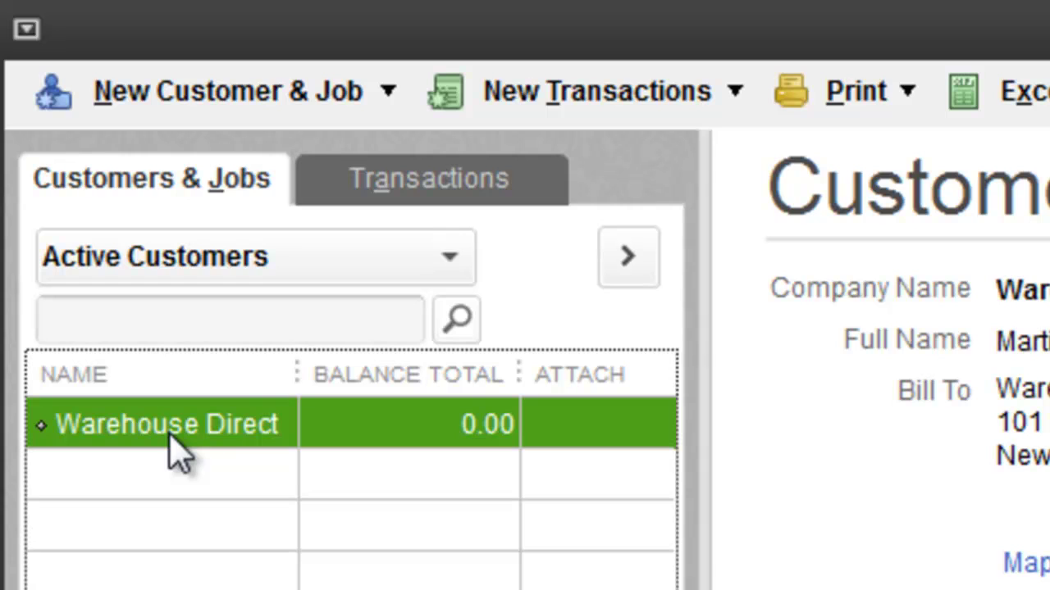
Add a job named "Sale of Forklifts" to the customer Warehouse Direct and save it
click(316, 96)
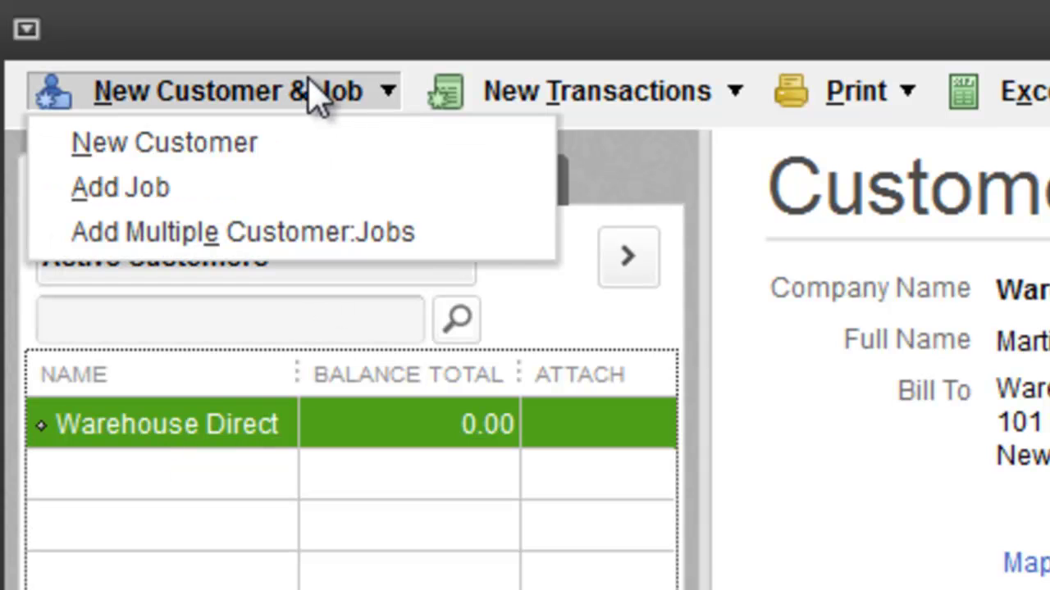
click(127, 193)
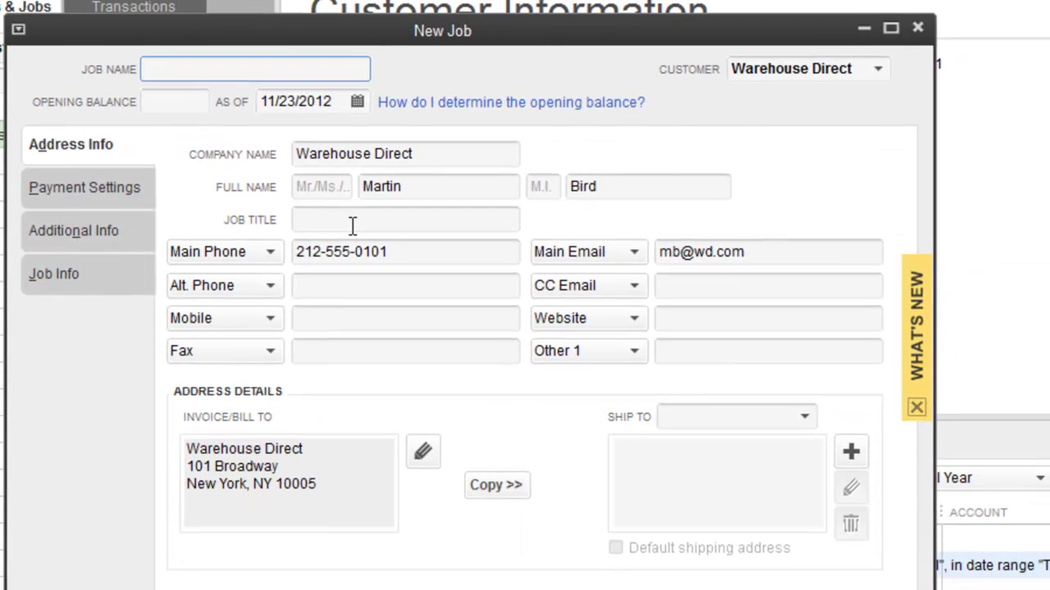
text(Sales)
key(BackSpace)
key(BackSpace)
text(of Forklin)
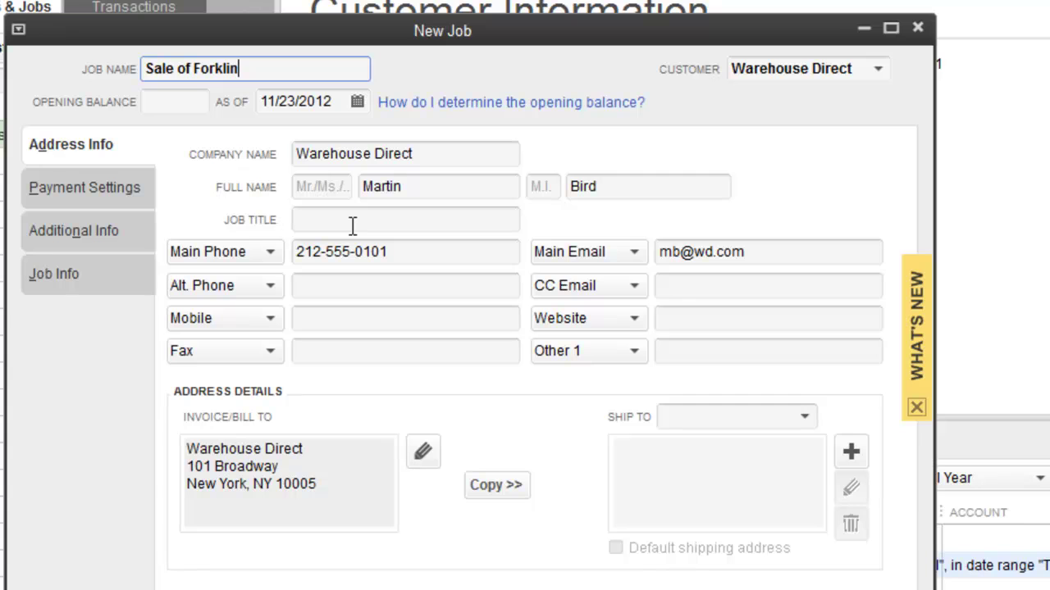
key(BackSpace)
text(fts)
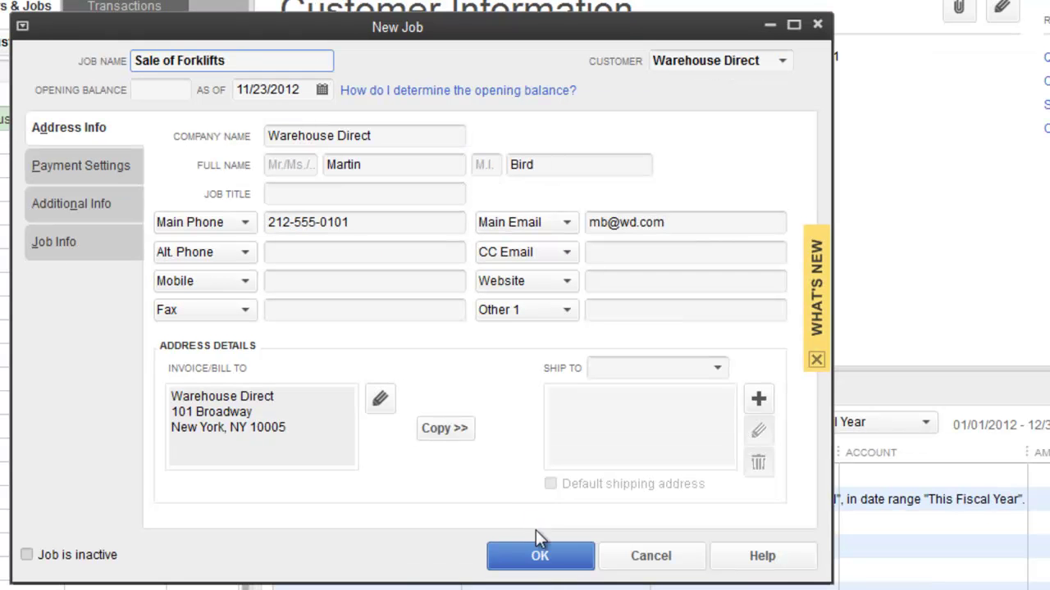
click(546, 556)
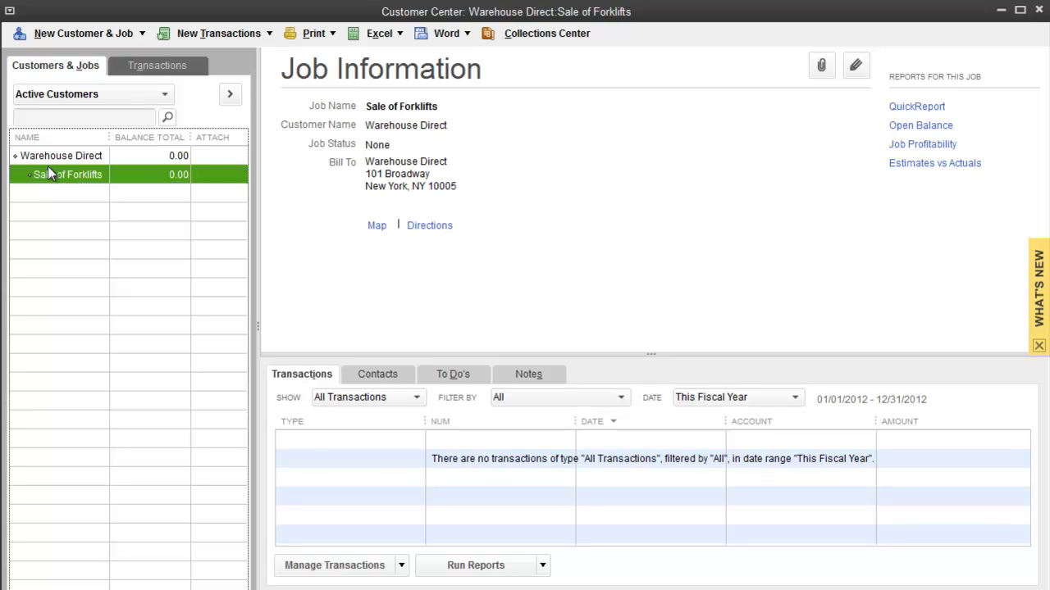
Add another job named "Servicing of Forkifts" under the selected Sale of Forklifts job and save it
click(119, 33)
click(66, 69)
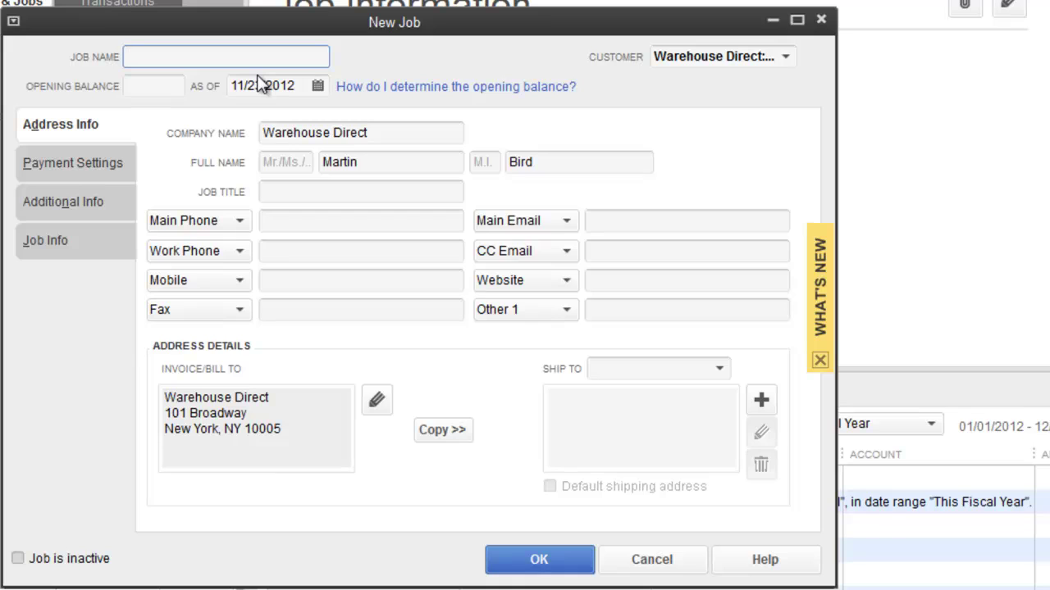
text(Servicing of Forkl)
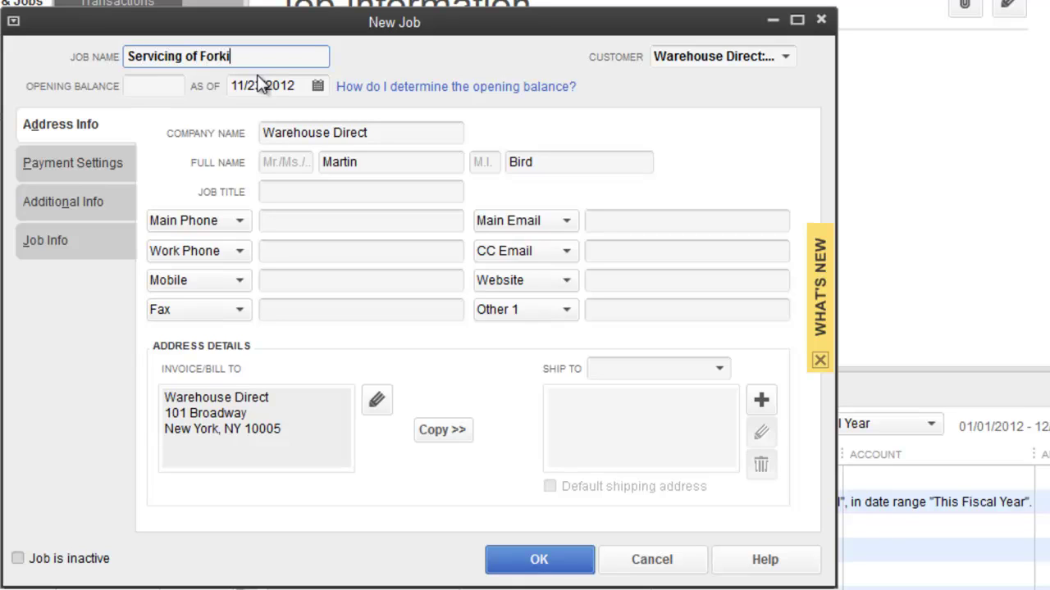
text(ifts)
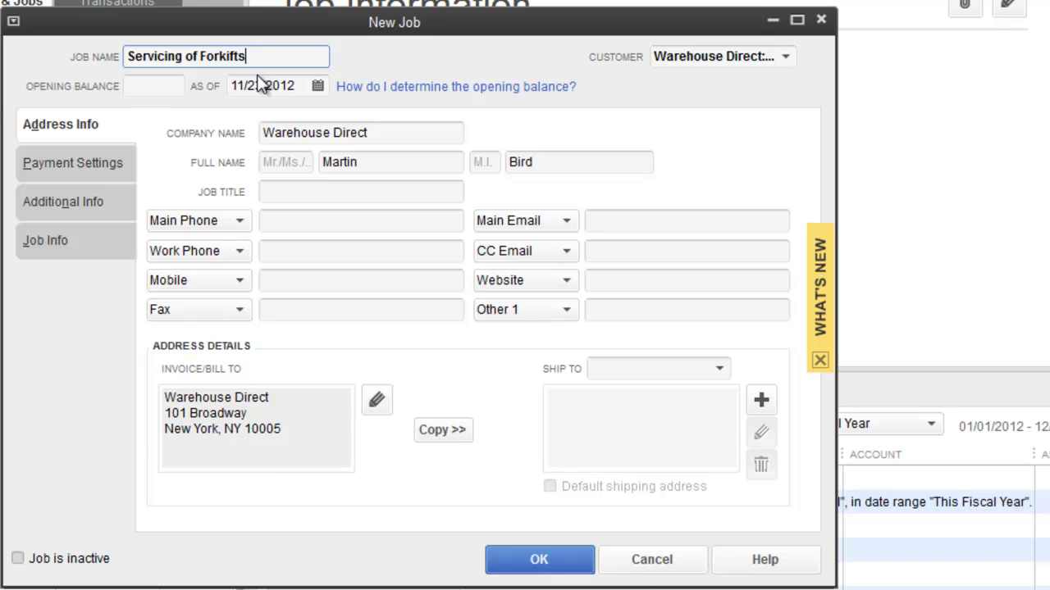
click(542, 560)
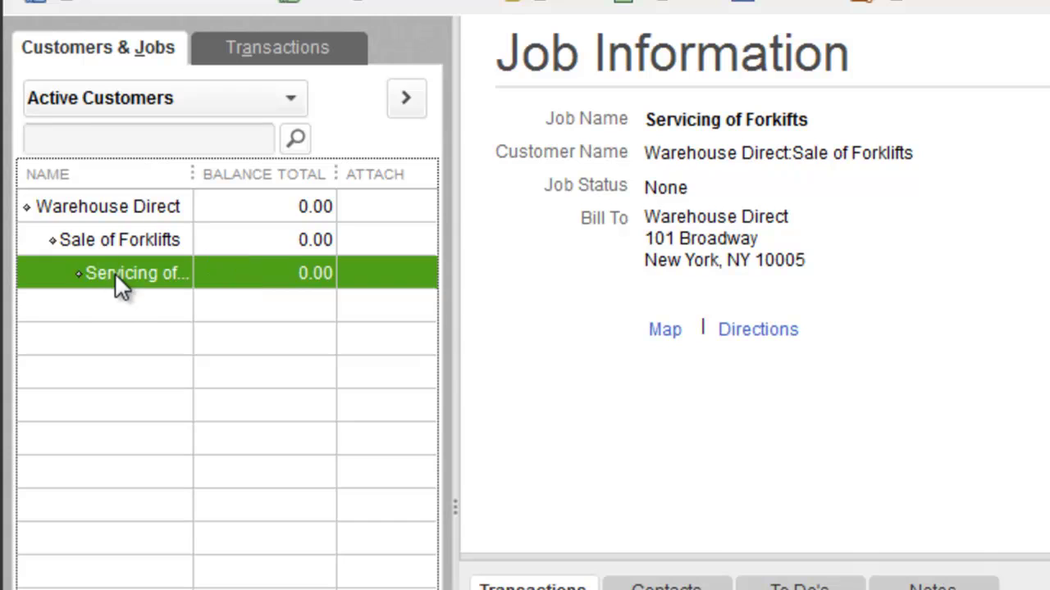
Edit the Servicing of Forkifts job to assign it directly to the customer Warehouse Direct and save it
click(85, 208)
click(91, 259)
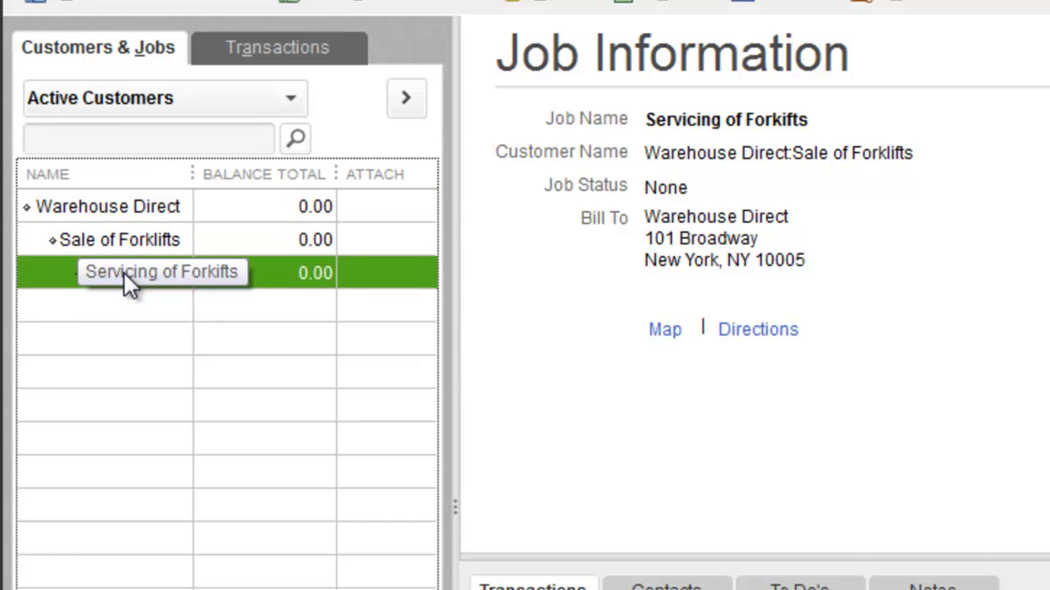
right_click(123, 271)
click(226, 372)
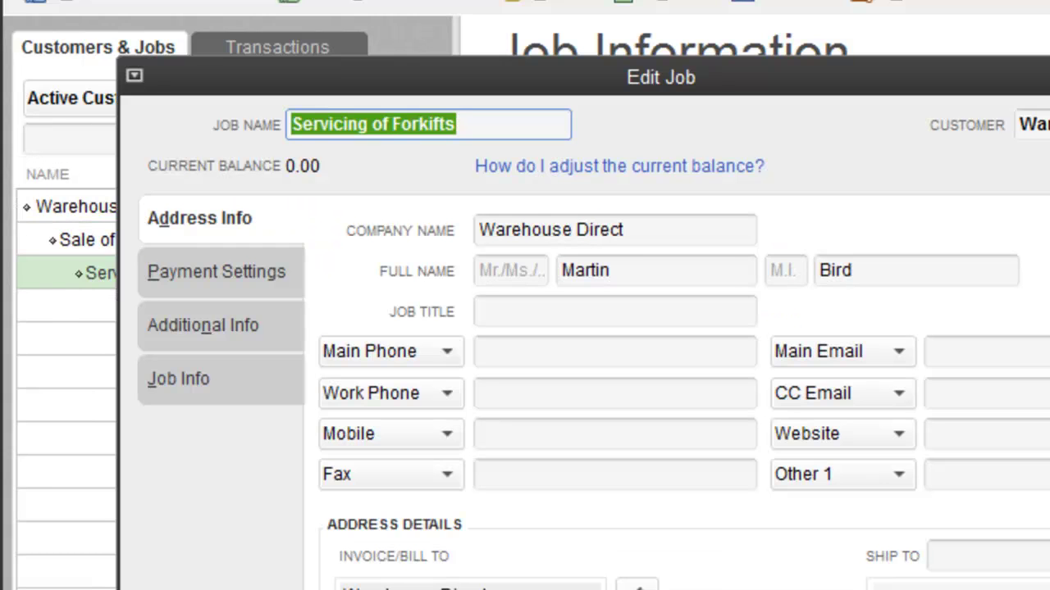
drag(518, 74, 440, 1)
click(1049, 54)
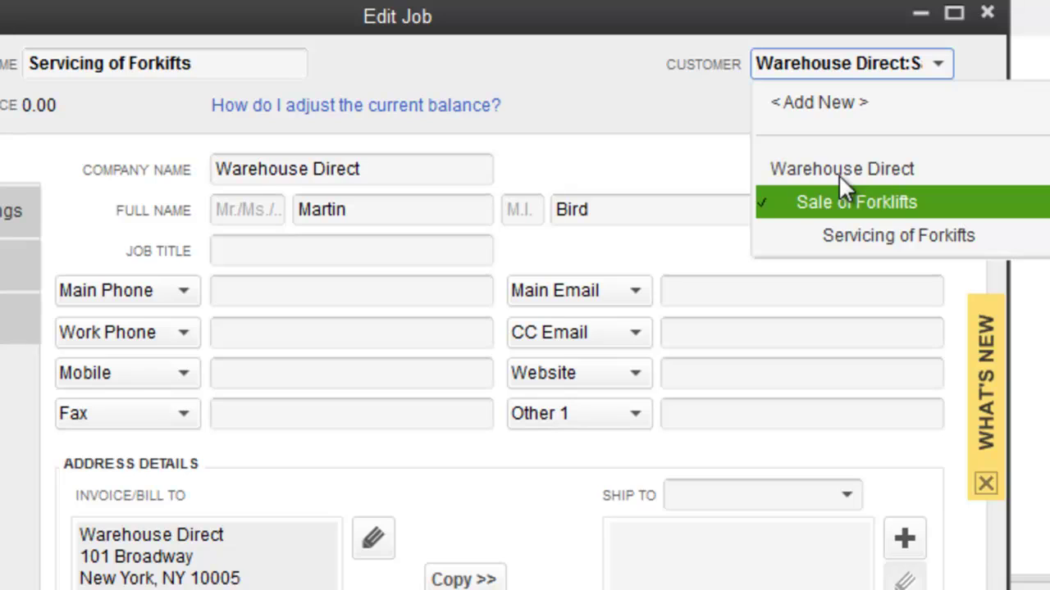
click(838, 172)
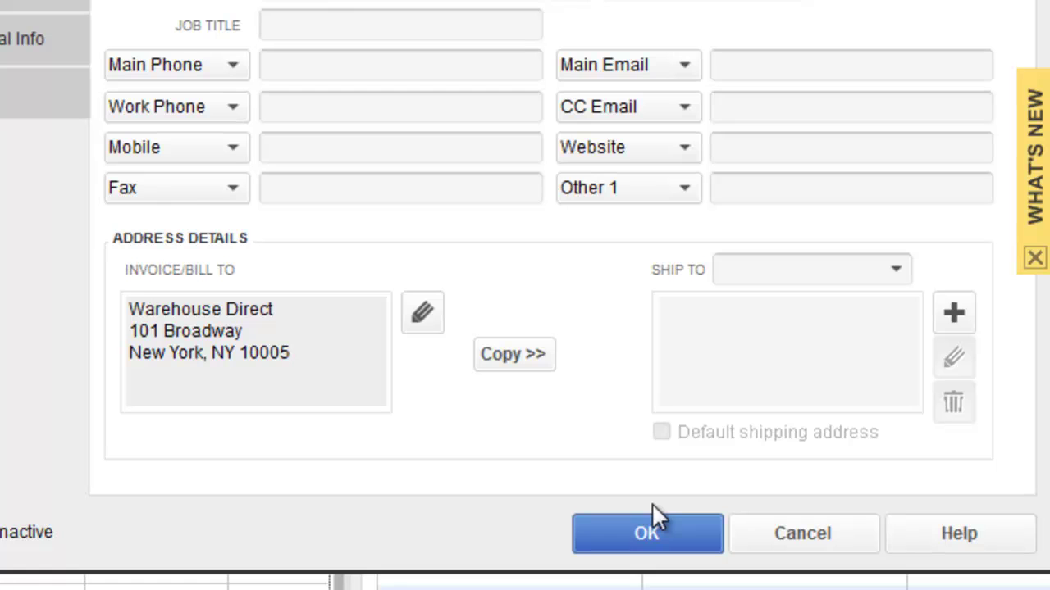
click(668, 537)
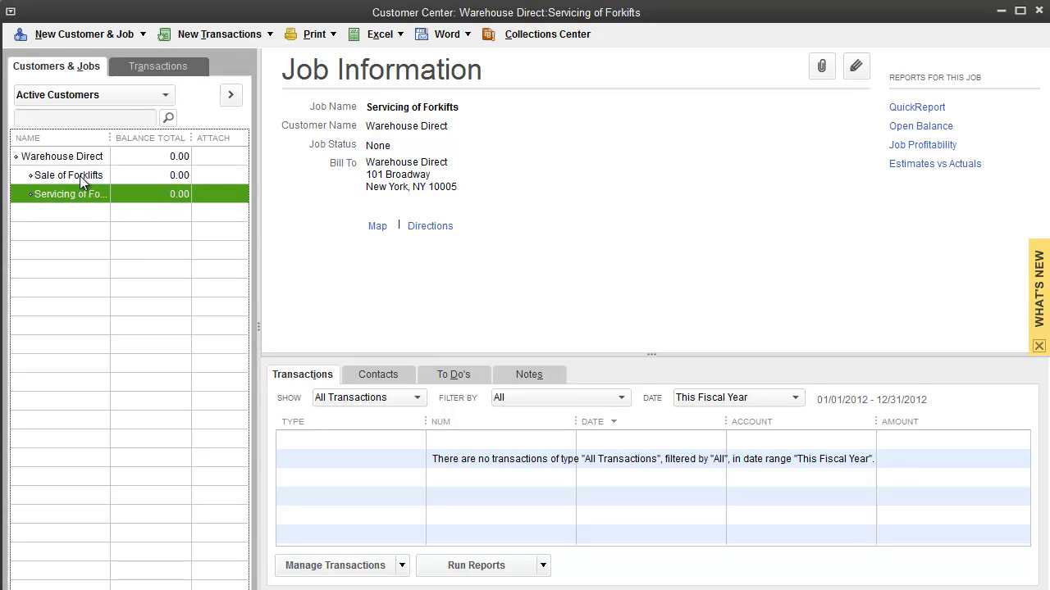
Create an estimate for Warehouse Direct's Sale of Forklifts job, keeping the Retail Estimate template
click(80, 175)
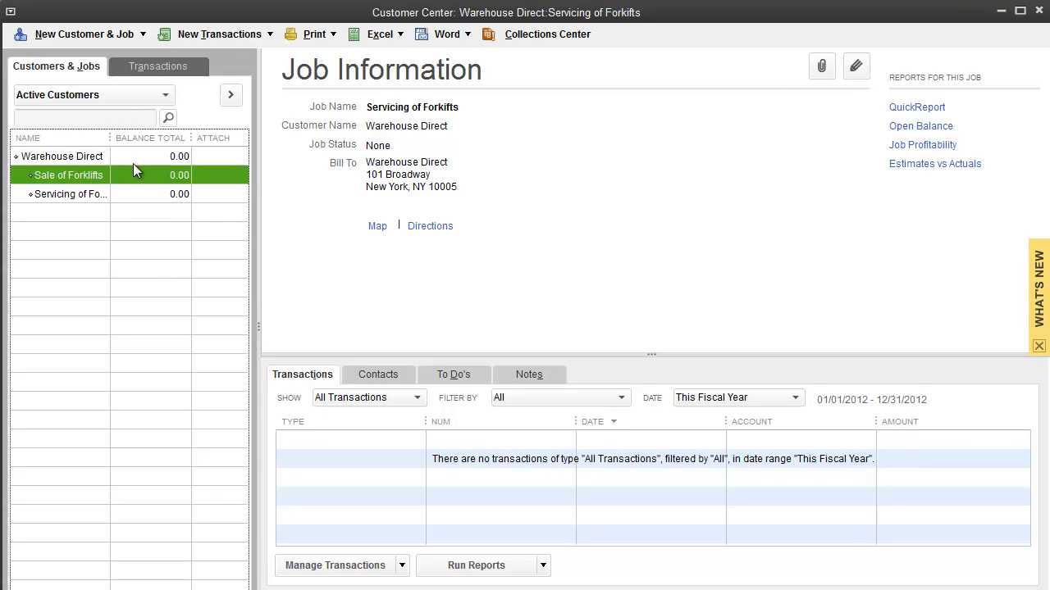
click(269, 34)
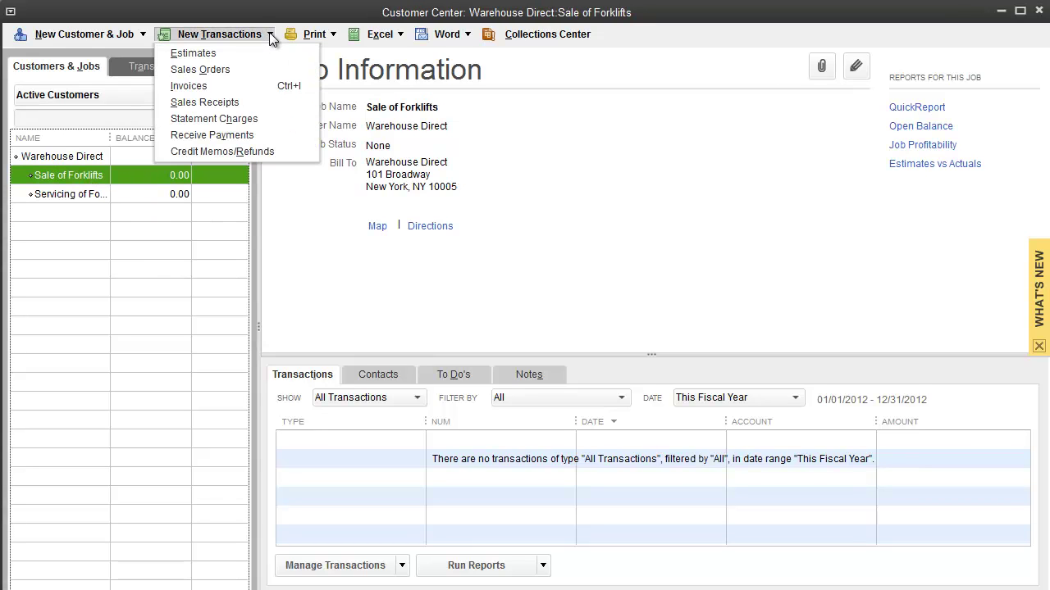
click(194, 54)
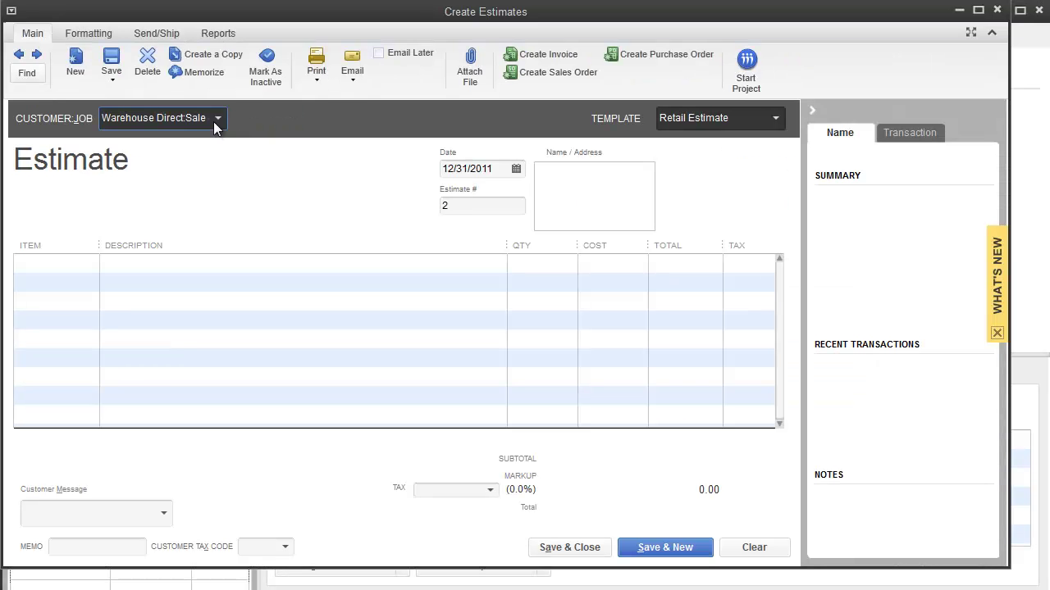
click(286, 109)
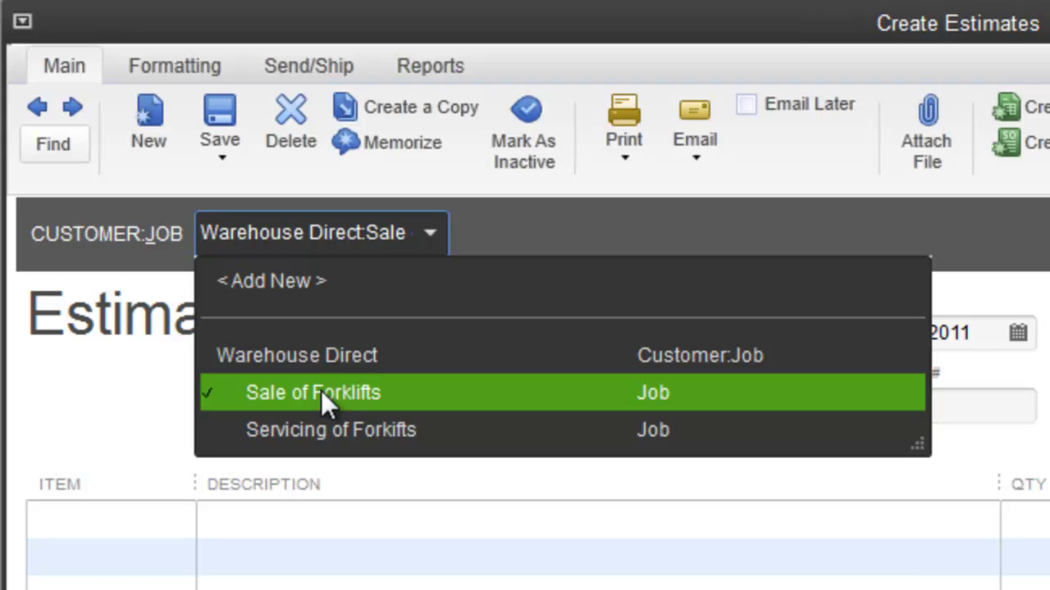
click(336, 388)
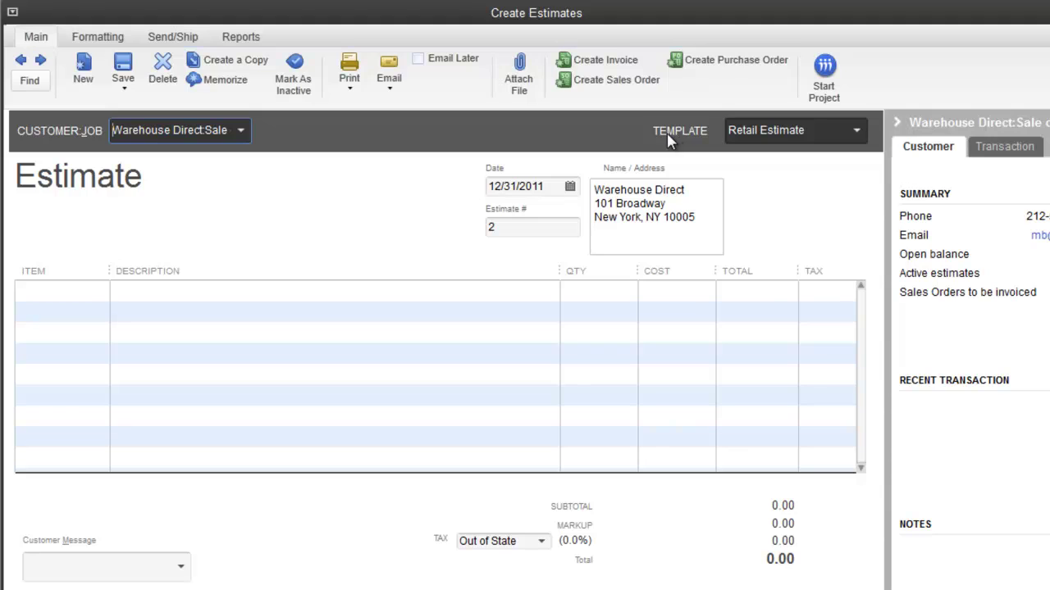
click(857, 131)
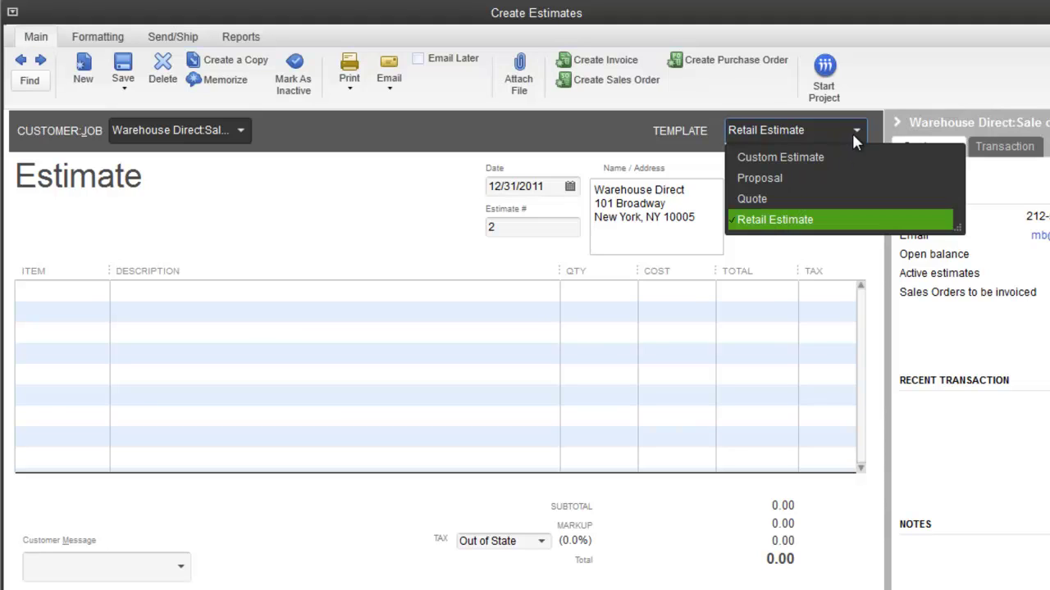
click(857, 131)
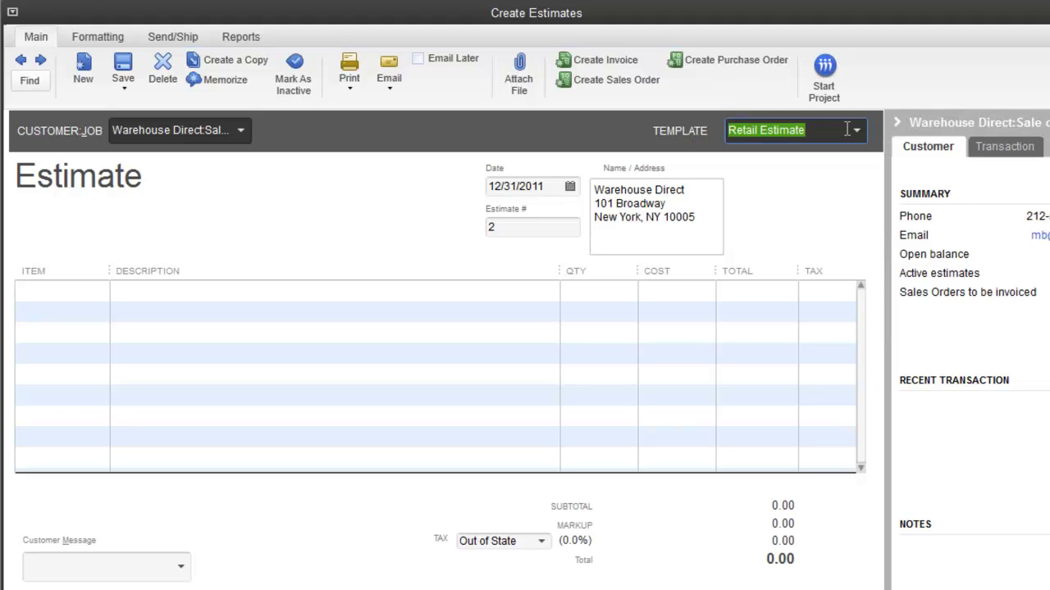
Add the item Forklift Mama Jama to the estimate's first line with quantity 1 and cost 13,250
click(49, 292)
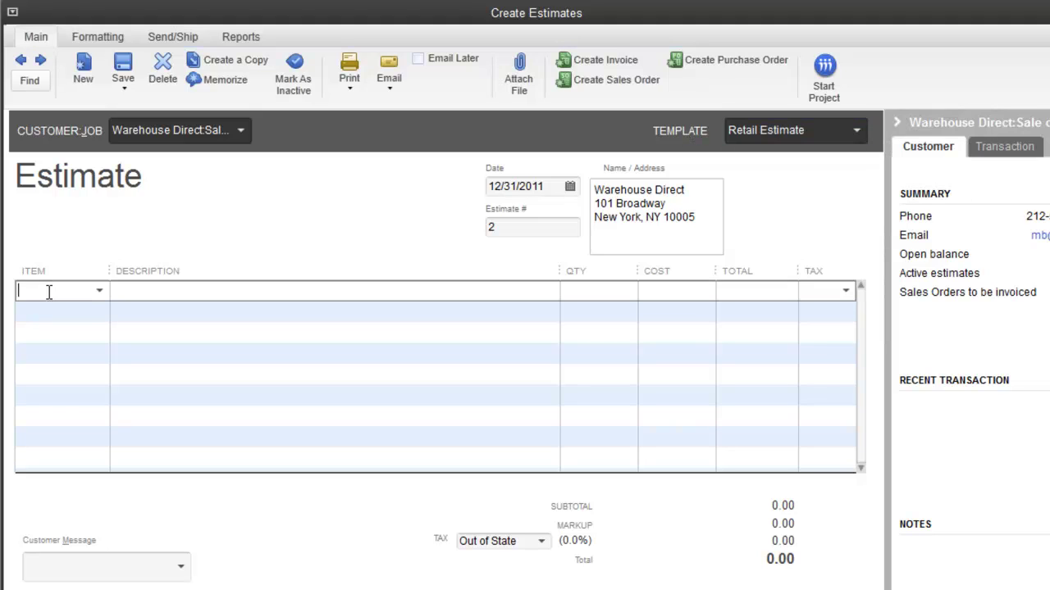
click(98, 291)
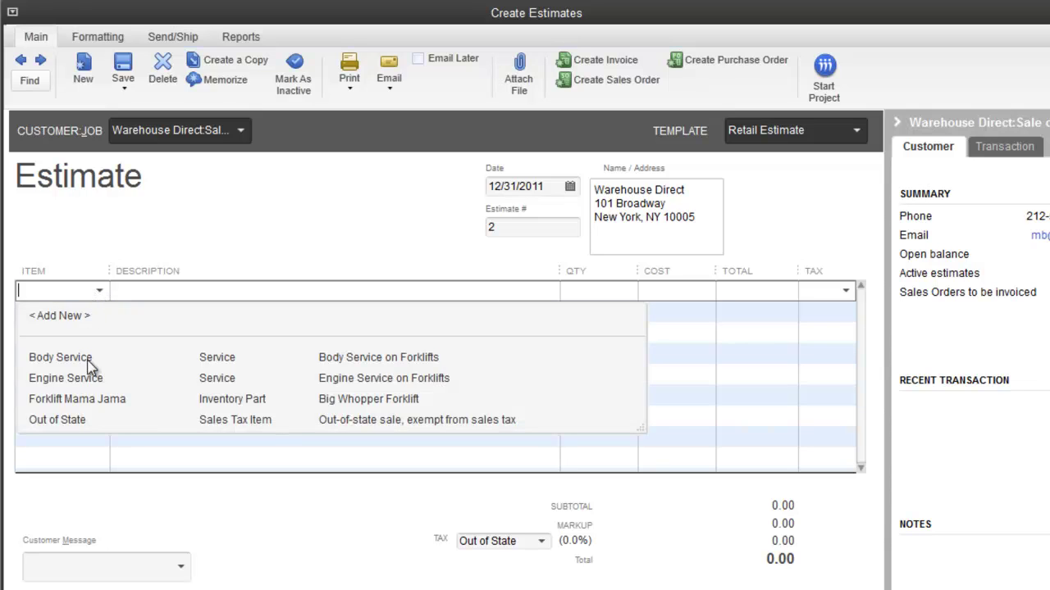
click(74, 400)
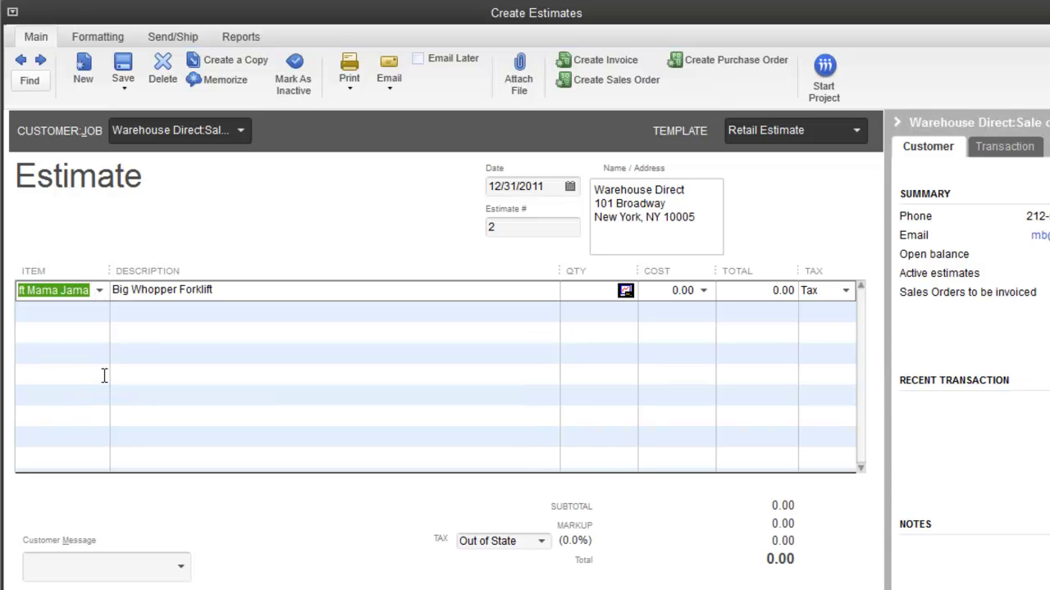
key(Tab)
key(Tab)
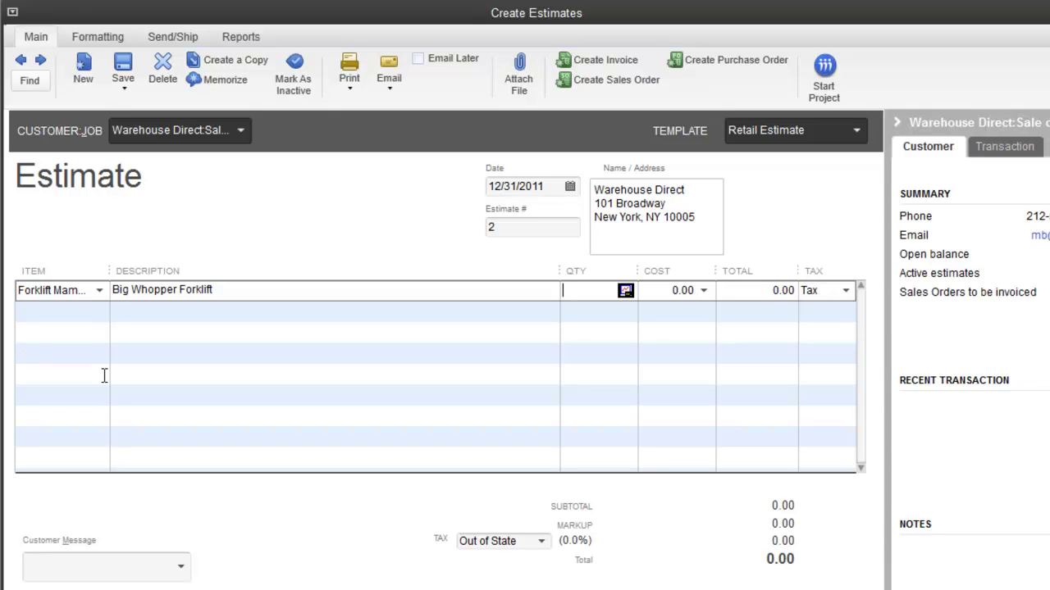
text(1)
key(Tab)
text(13250)
key(Tab)
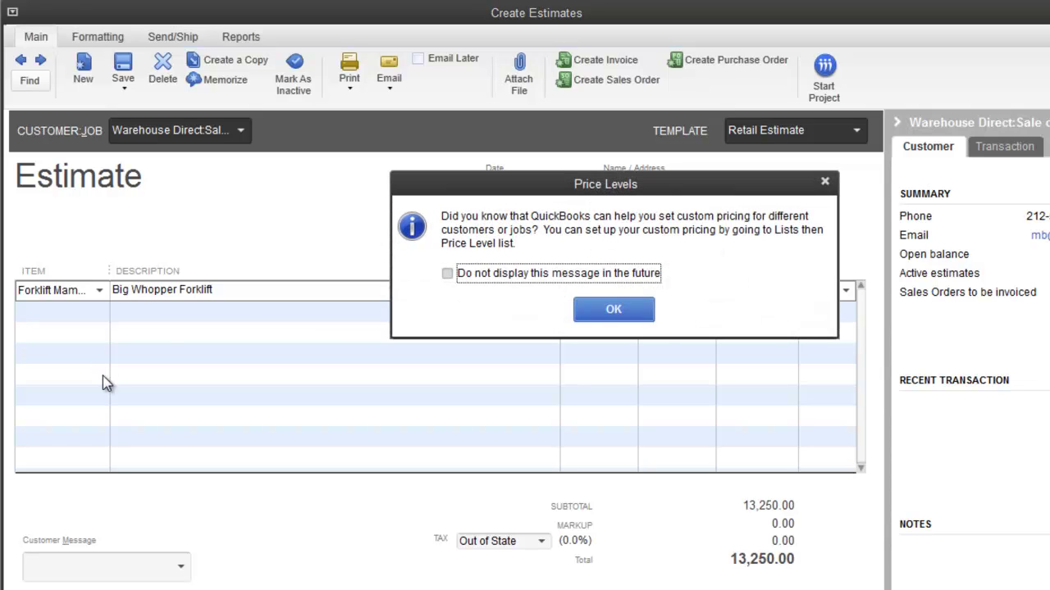
Stop the Price Levels message from displaying in the future, and keep the forklift line's tax code as Tax
click(457, 275)
click(613, 309)
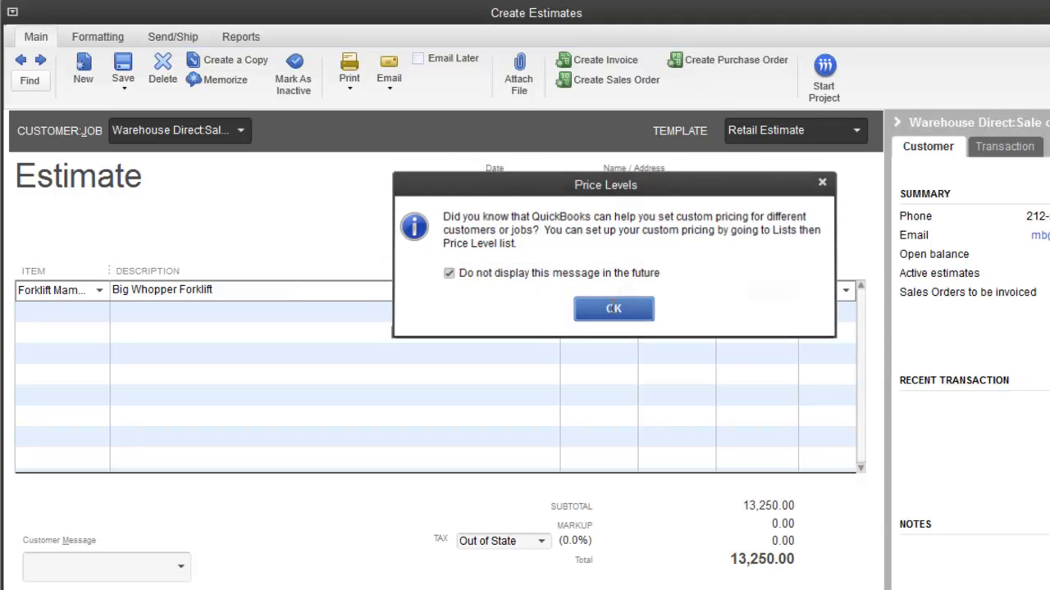
click(846, 291)
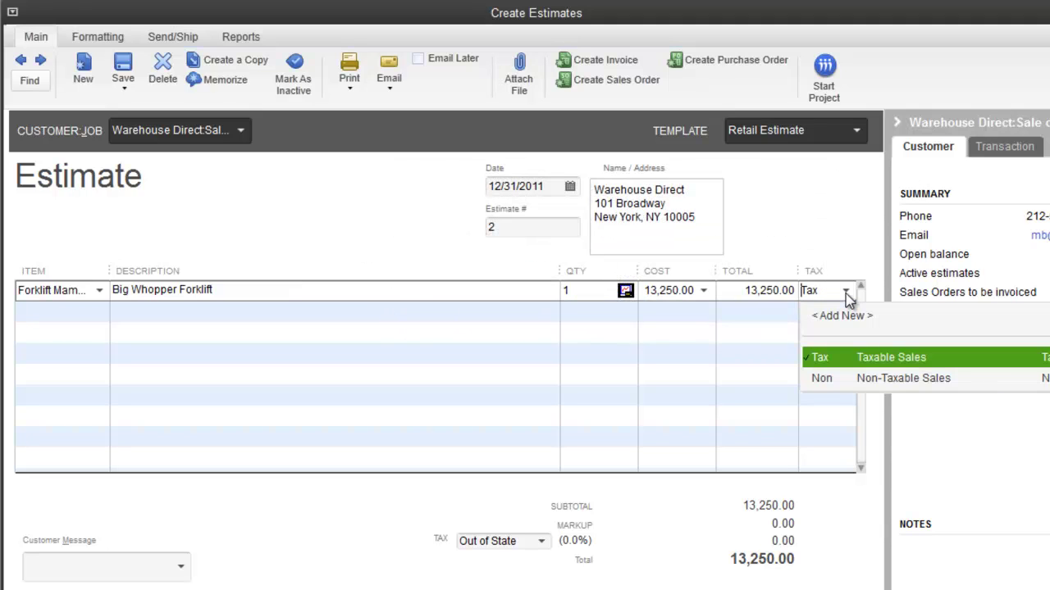
click(846, 293)
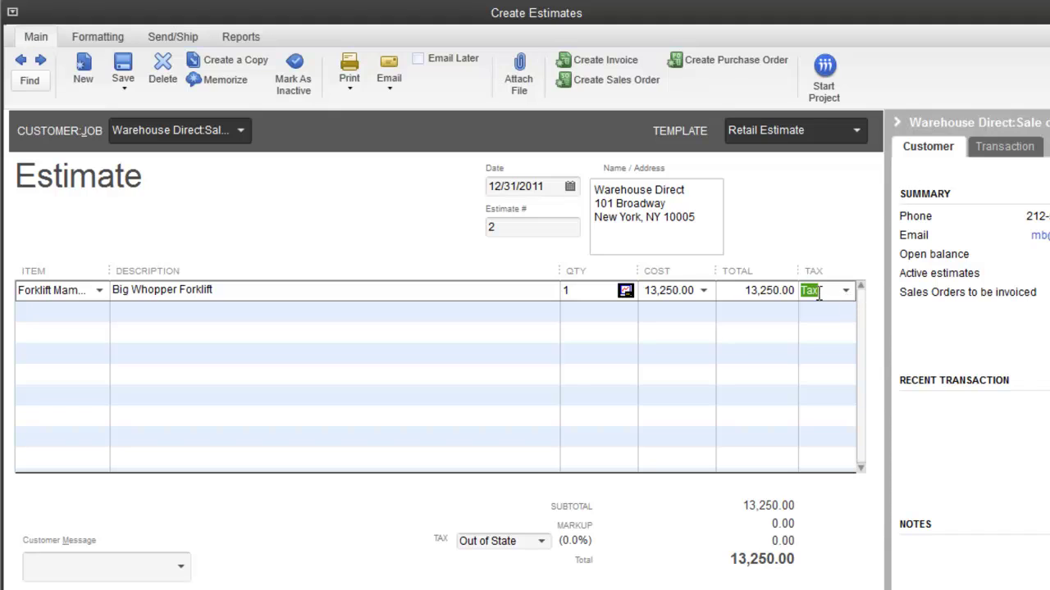
Start a new Sales Tax Item from the estimate's tax field and set its tax rate to 8.25%
click(542, 539)
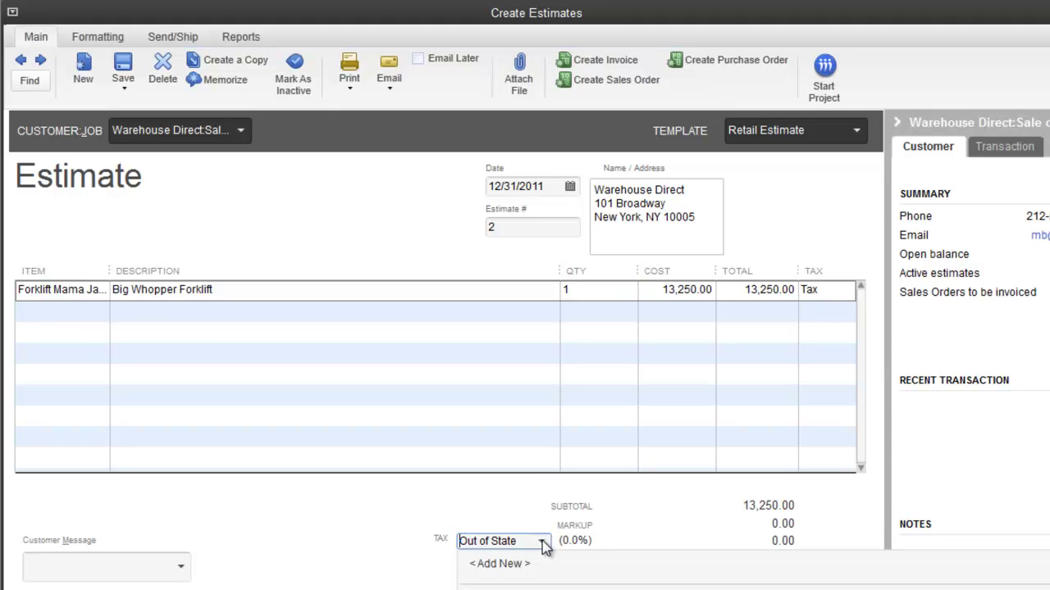
click(502, 564)
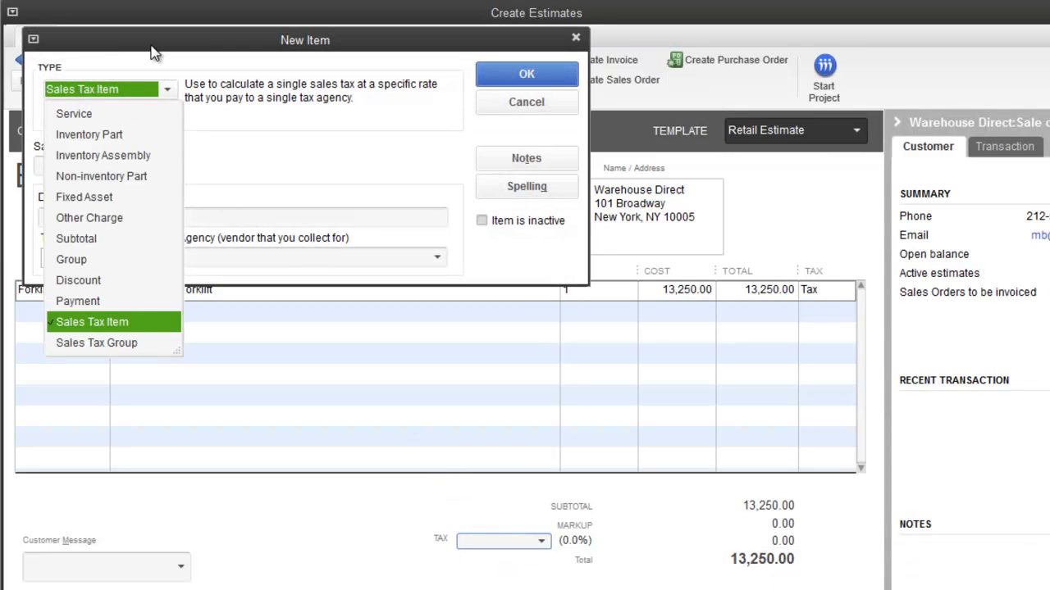
drag(155, 54, 175, 168)
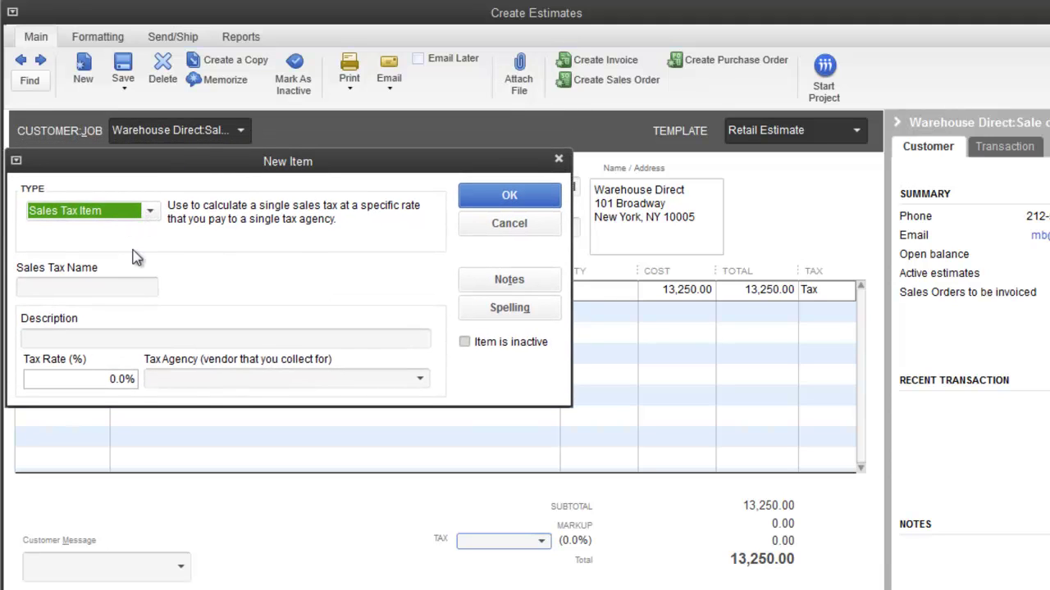
double_click(121, 378)
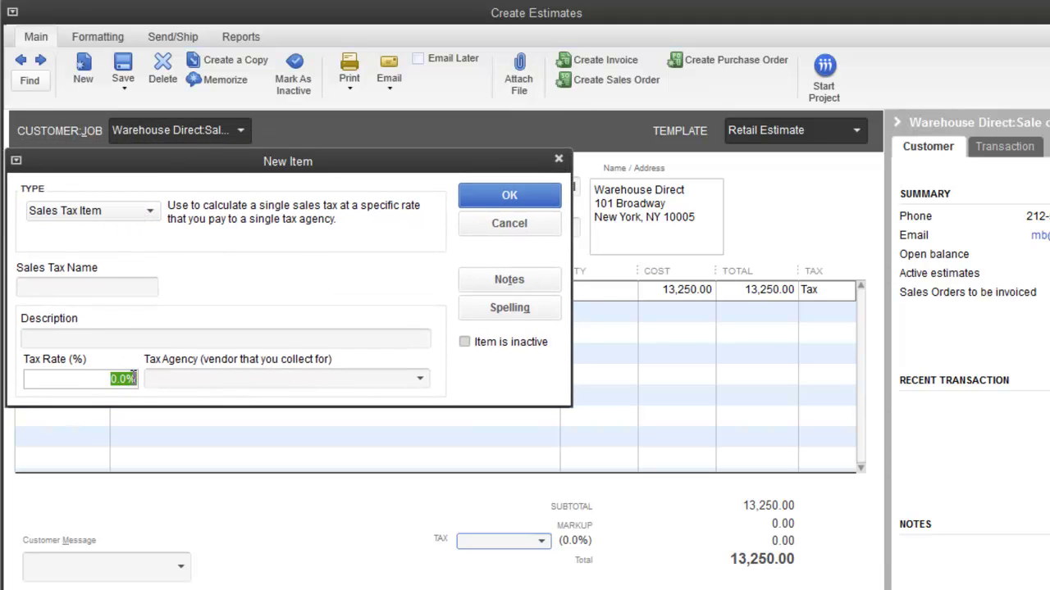
key(BackSpace)
text(8.25)
key(Tab)
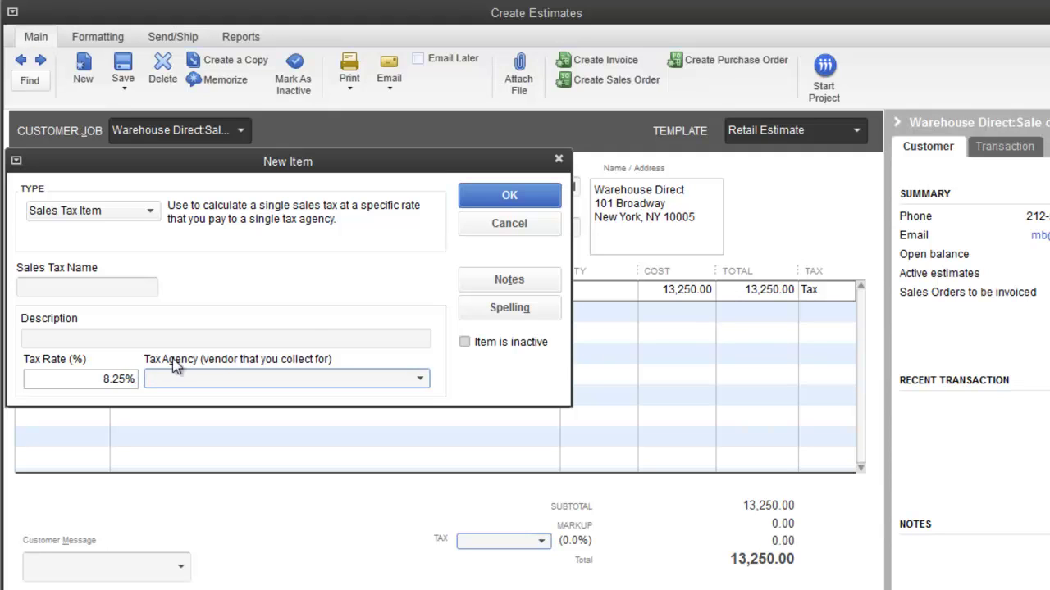
Name the new sales tax item California and give it the description Sales Tax
click(72, 287)
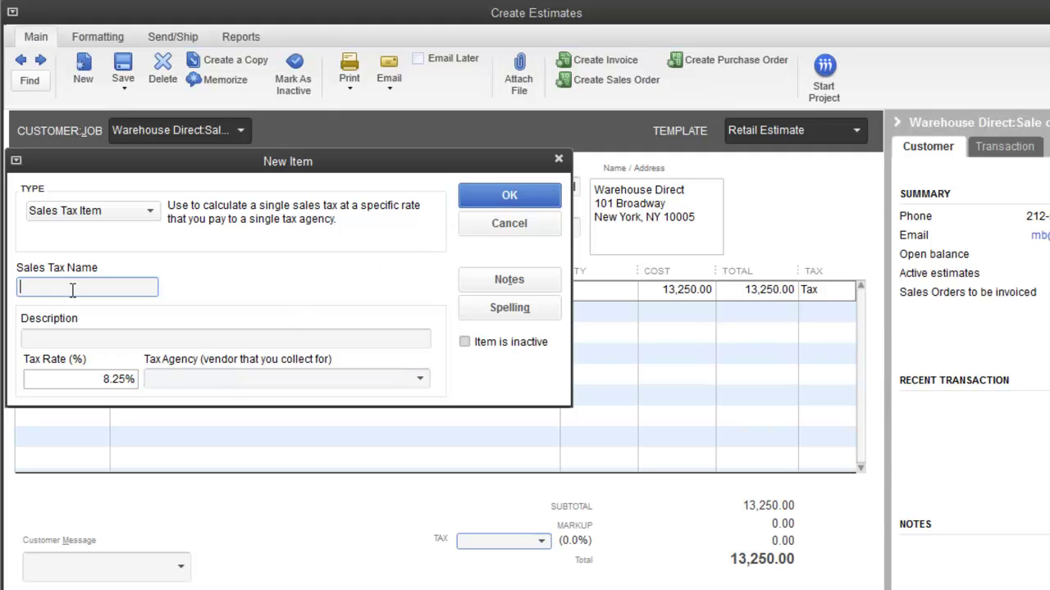
text(California)
key(Tab)
text(Sales Tax)
Assign IRS as the tax agency, quickly adding it to the vendor list, and save the sales tax item
click(213, 377)
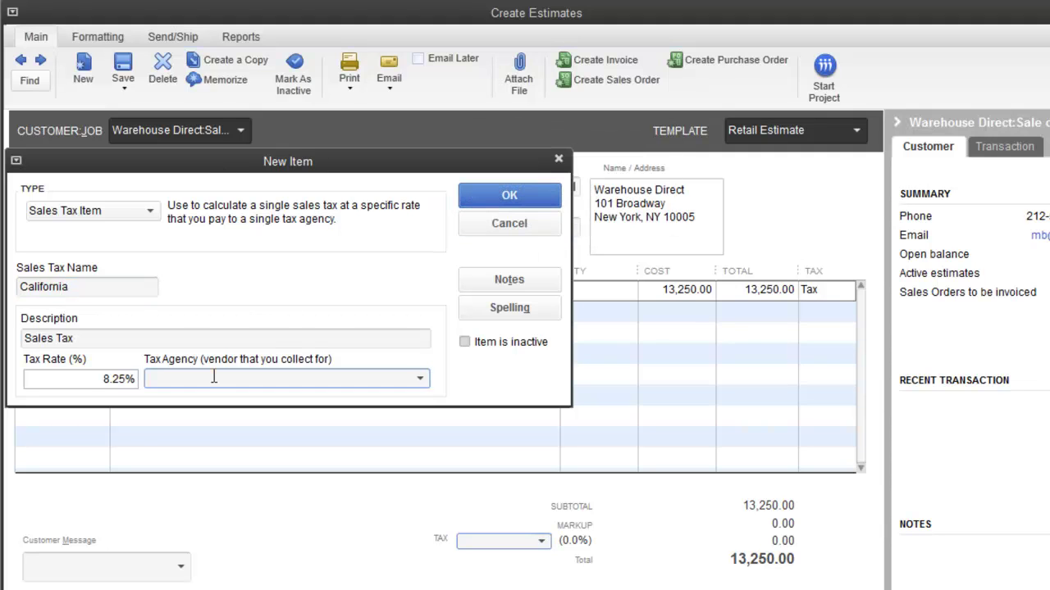
text(IRS)
click(513, 202)
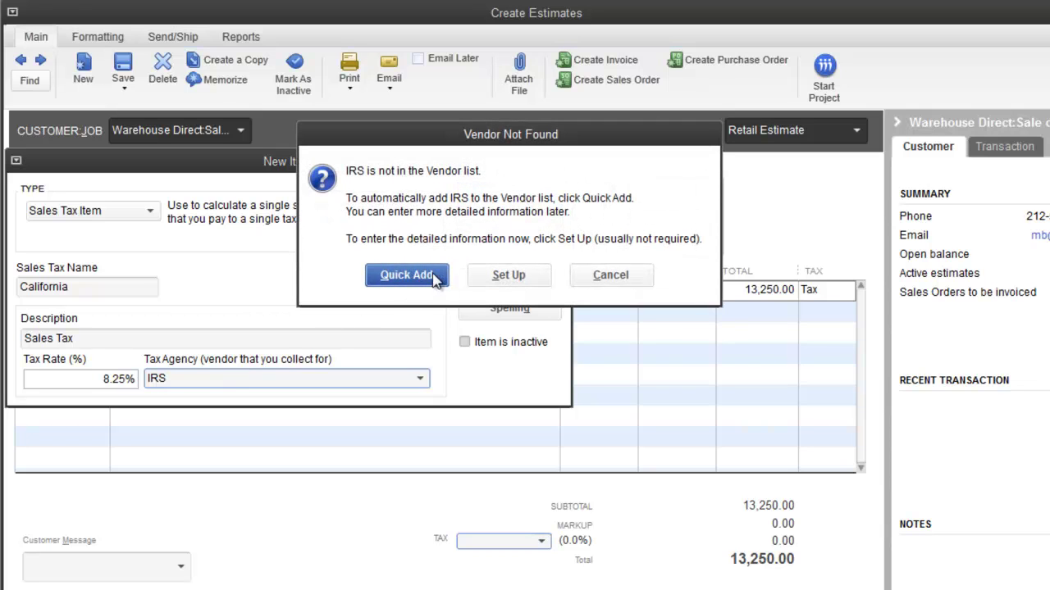
click(406, 276)
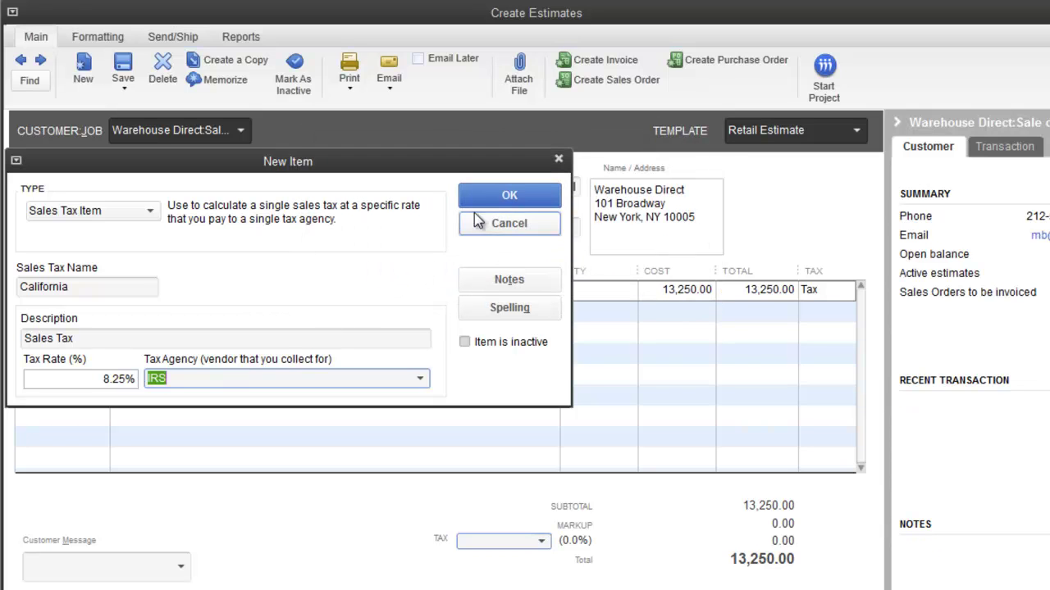
click(500, 199)
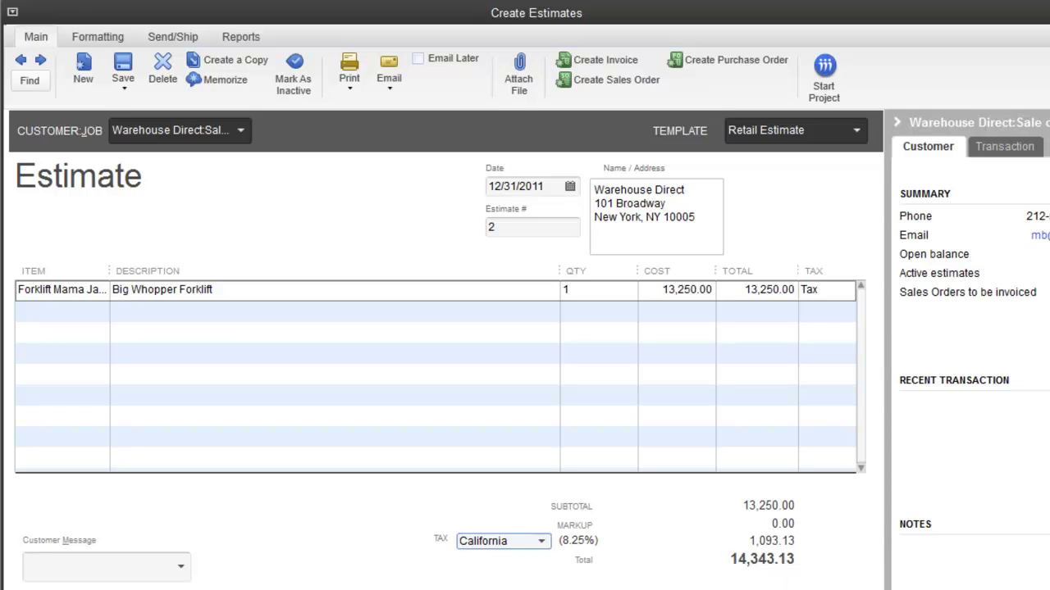
Save the estimate, accepting its past transaction date and keeping the new tax item for the Sale of Forklifts job
key(ctrl+s)
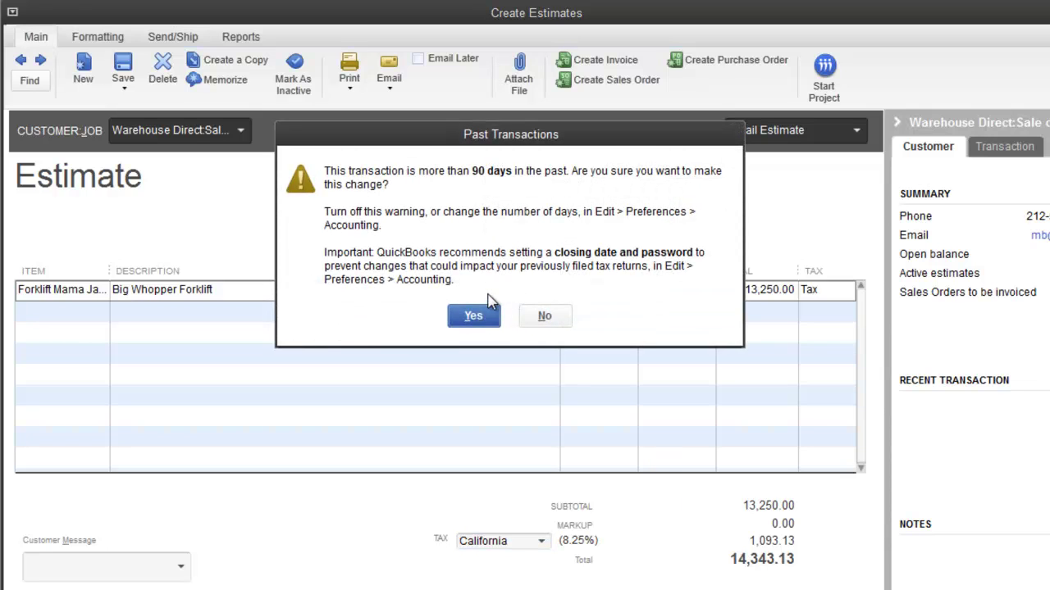
click(482, 320)
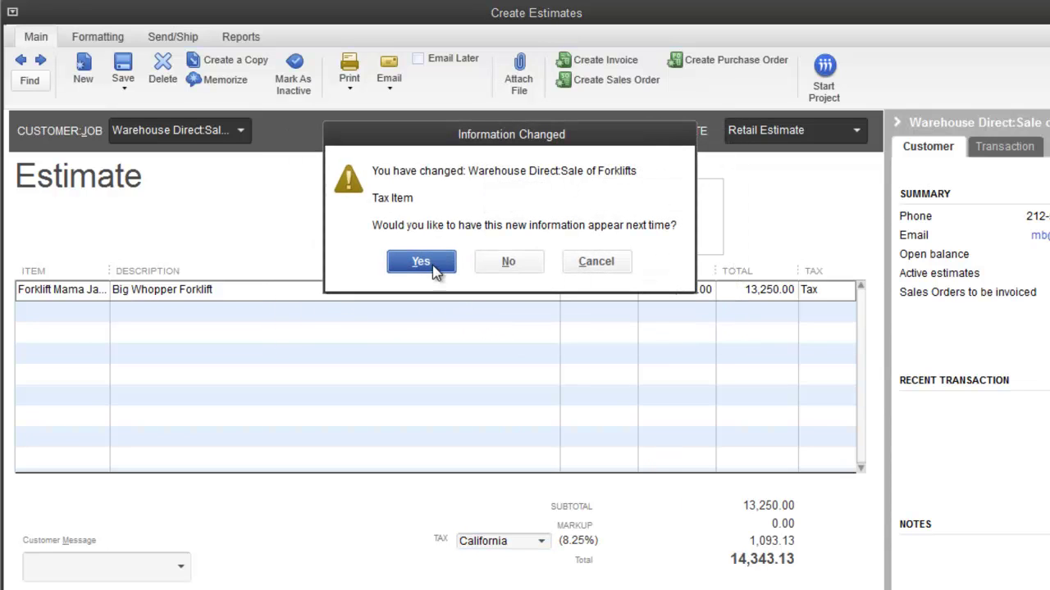
click(422, 262)
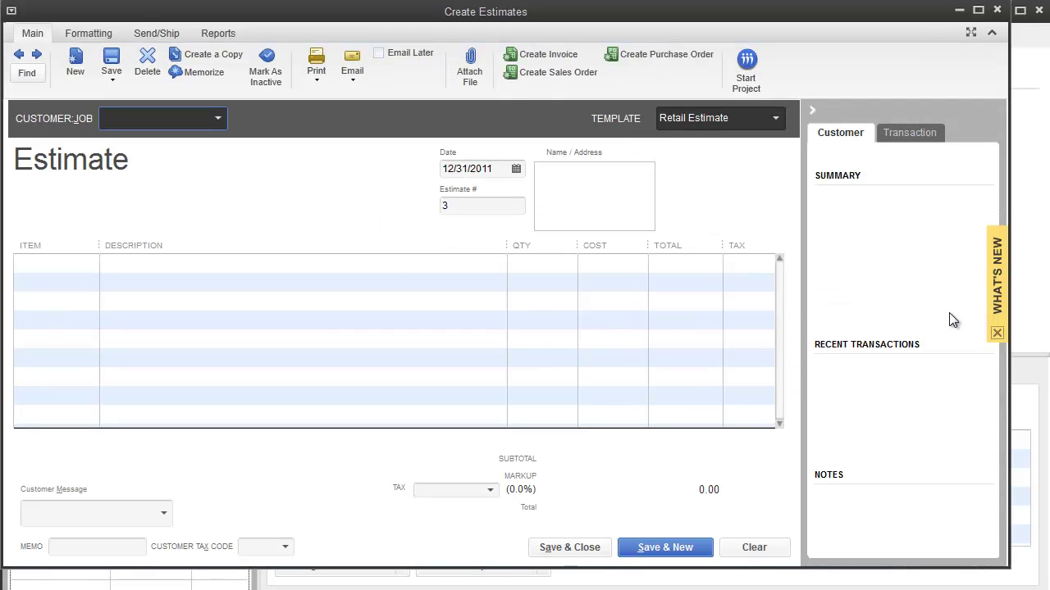
View the What's New tips for the estimate form and dismiss them
click(998, 283)
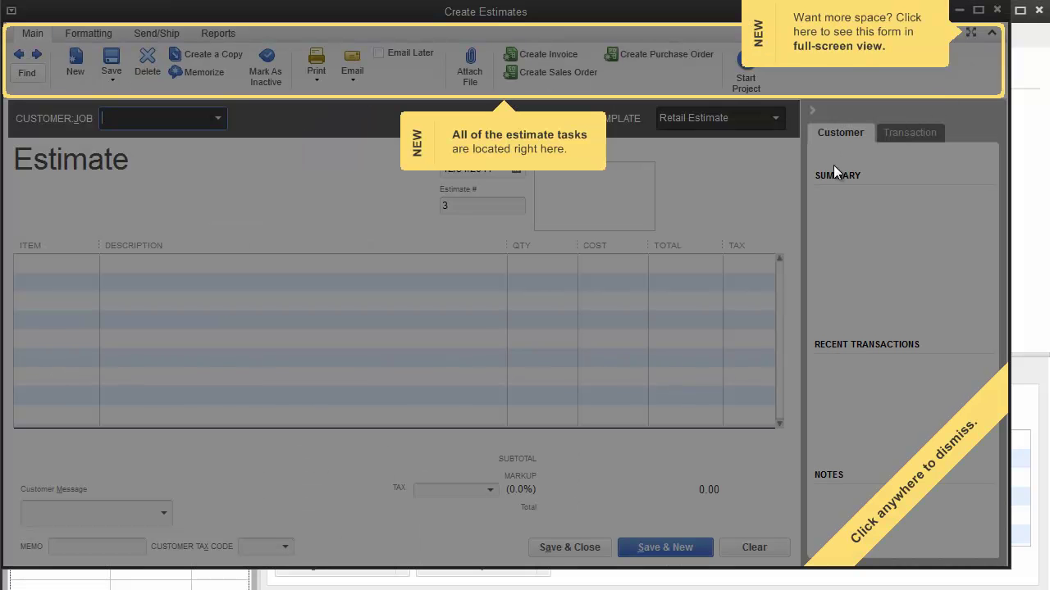
click(749, 341)
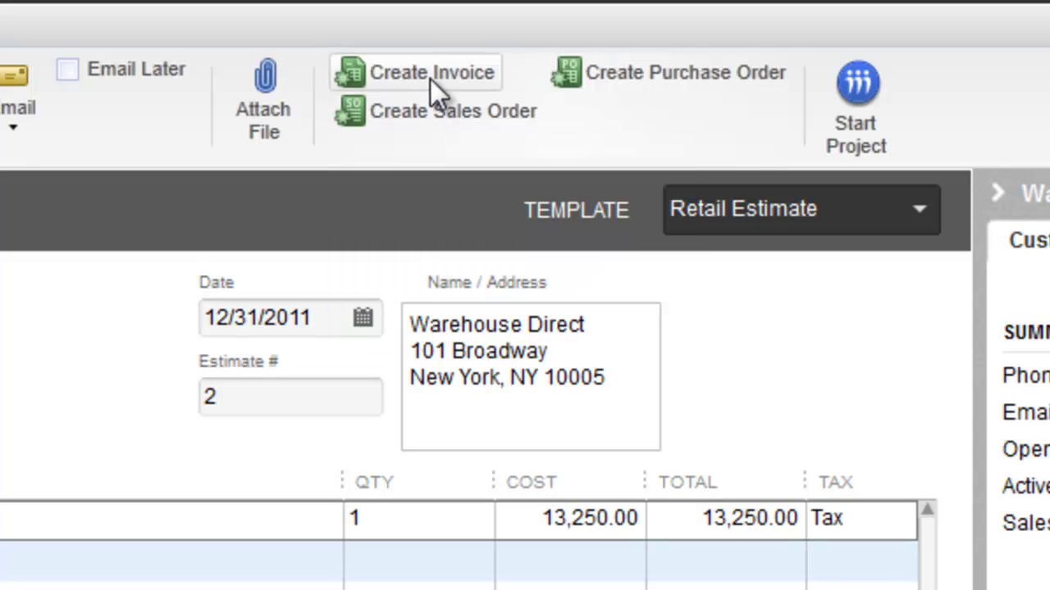
Create an invoice from Warehouse Direct's forklift estimate, covering the entire estimate (100%)
click(430, 76)
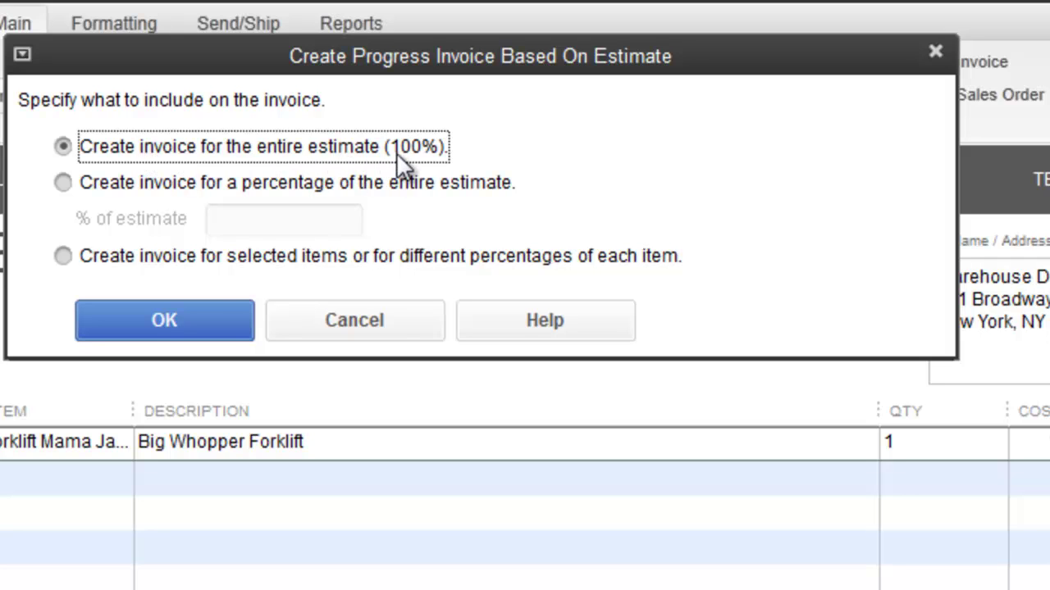
click(185, 312)
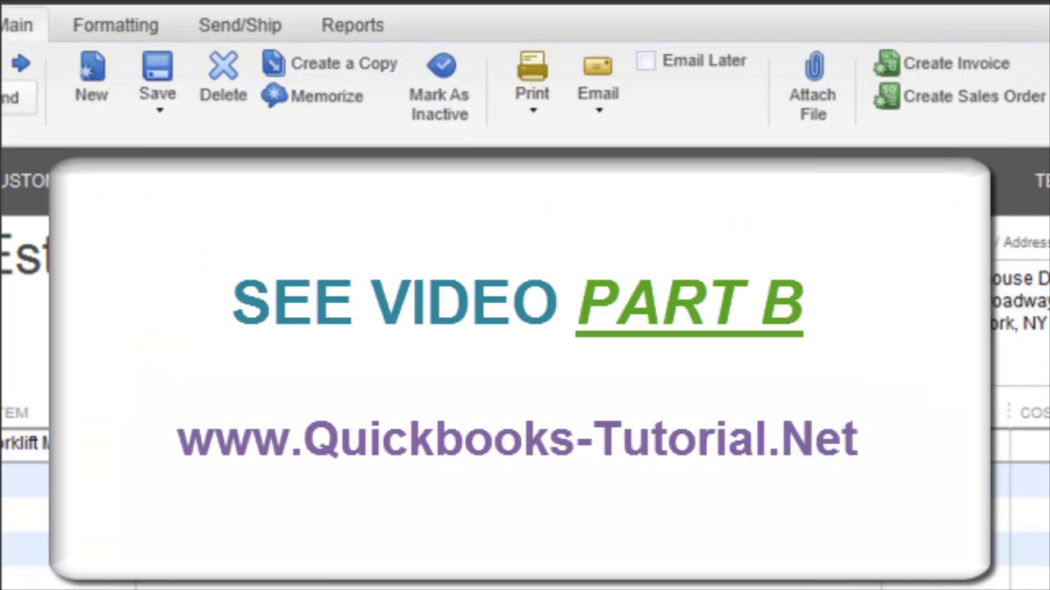